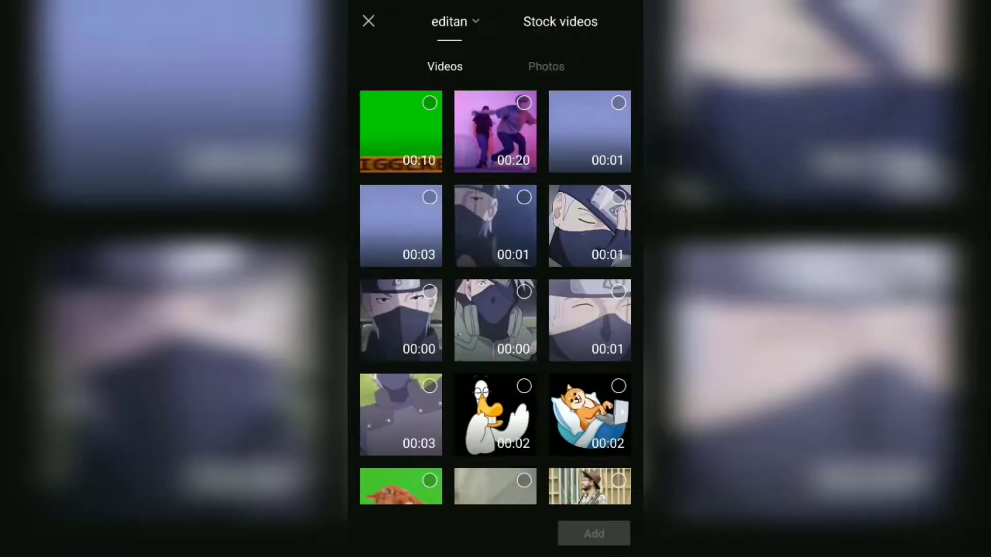
# Step: Start a new project from the Naruto photo in the Photos album
pyautogui.click(558, 68)
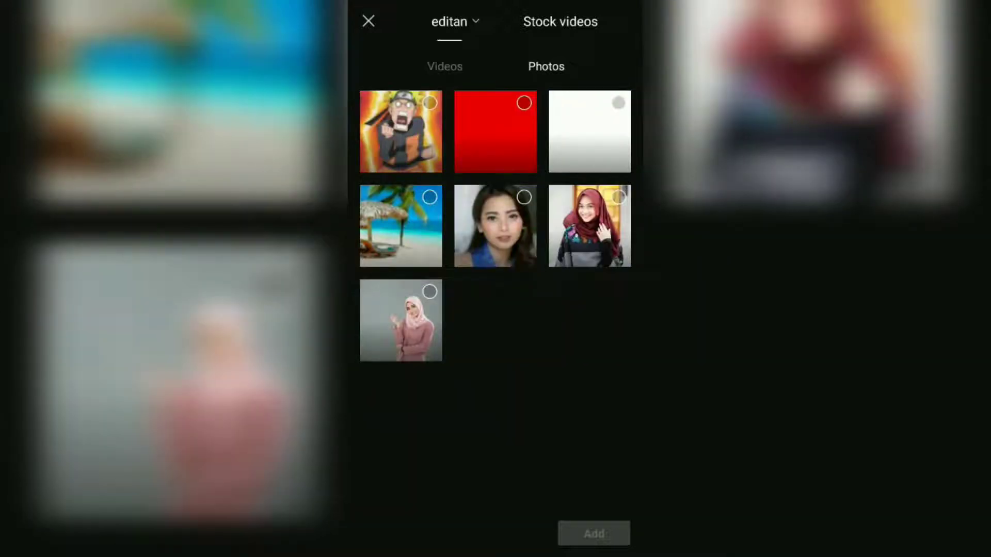
pyautogui.click(429, 103)
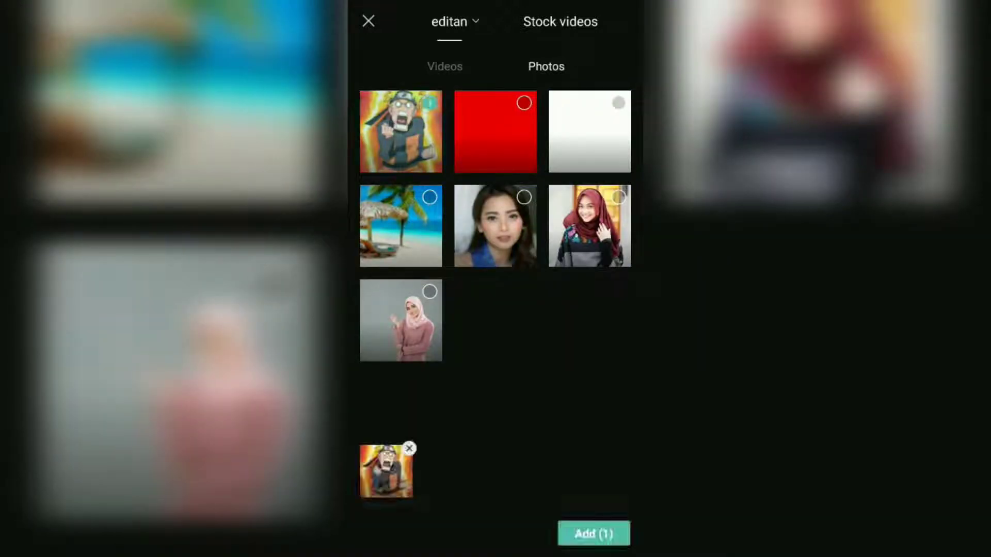
pyautogui.click(593, 533)
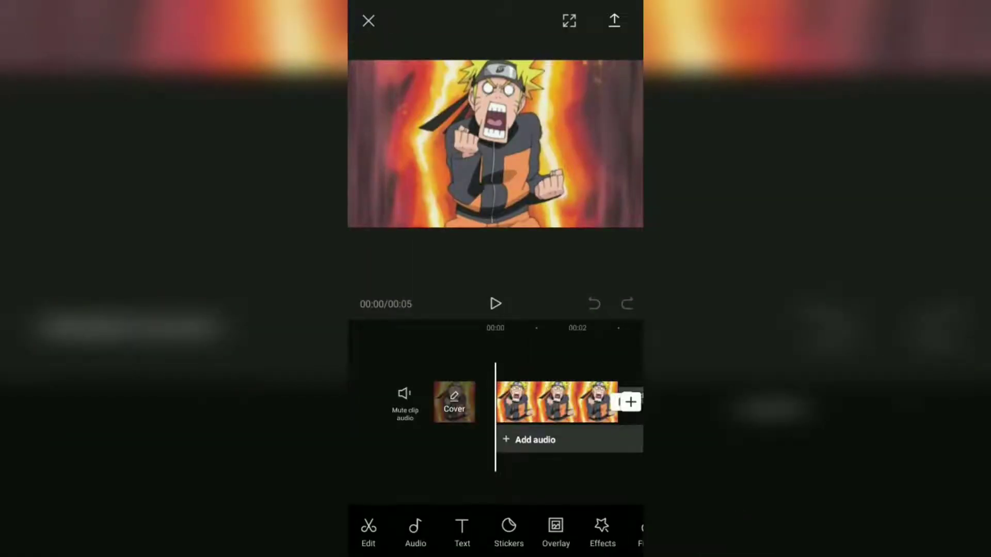
# Step: Delete the default CapCut ending clip and return to the timeline start
pyautogui.moveTo(621, 473); pyautogui.dragTo(461, 490)
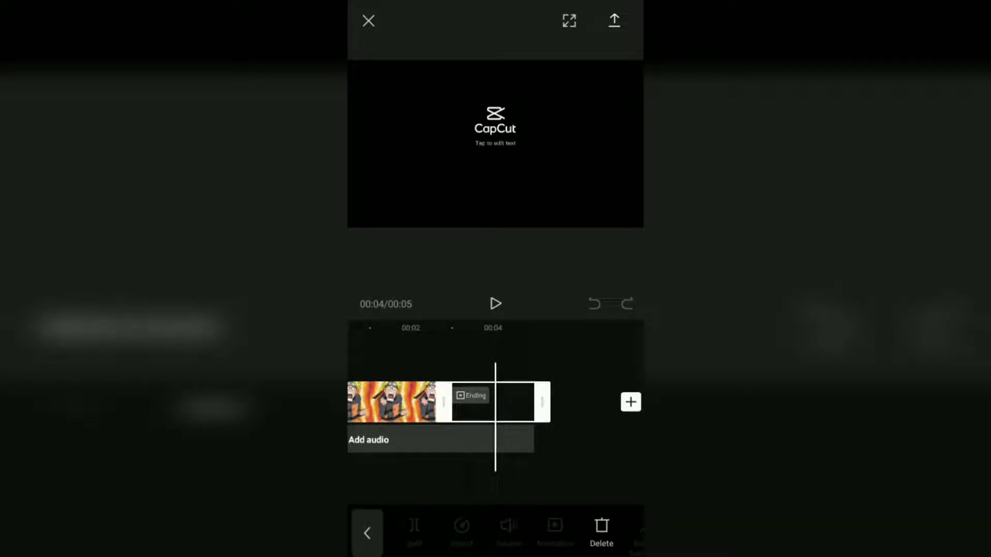
pyautogui.click(601, 532)
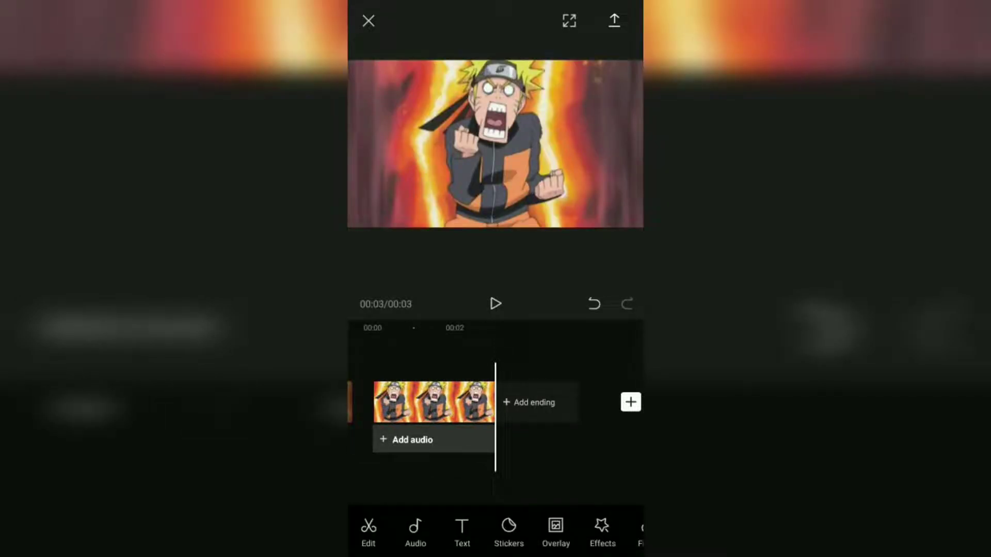
pyautogui.moveTo(506, 483); pyautogui.dragTo(581, 472)
pyautogui.moveTo(513, 482); pyautogui.dragTo(566, 481)
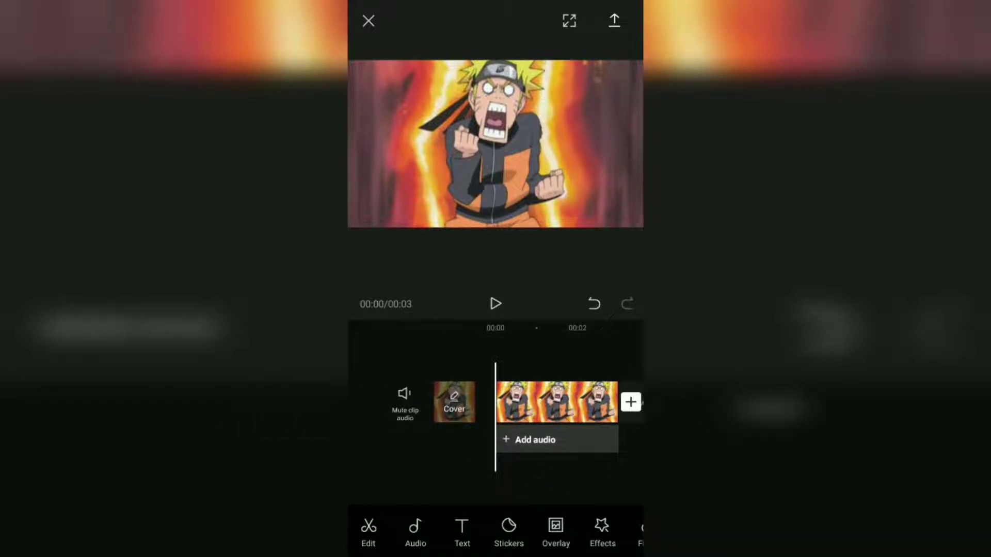
# Step: Add the green-screen TRIGGERED video from the album as an overlay above the photo
pyautogui.click(555, 532)
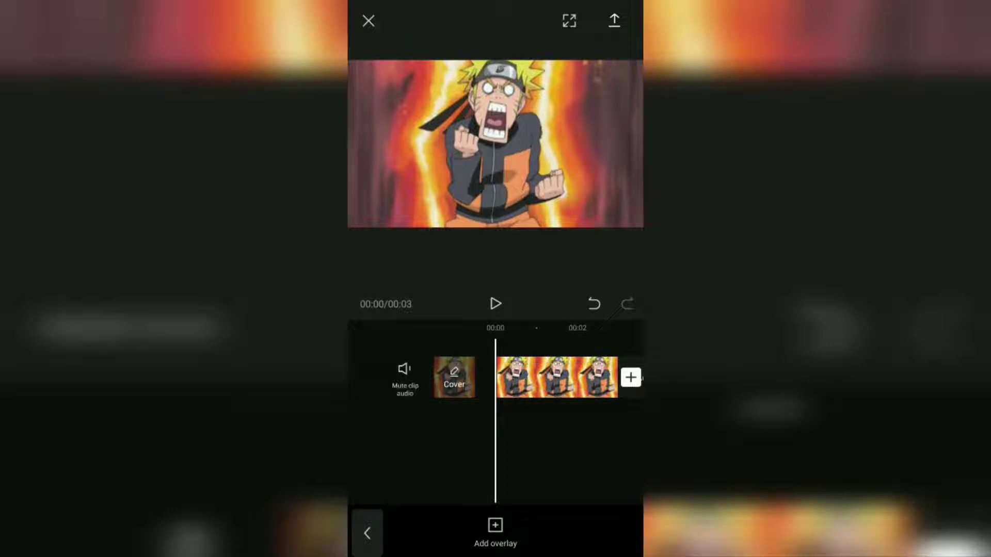
pyautogui.click(495, 529)
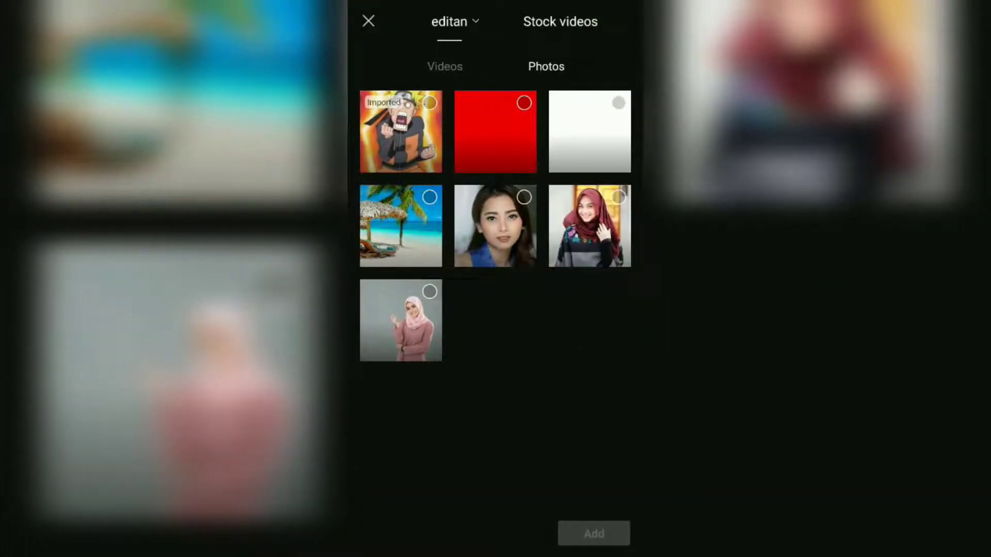
pyautogui.click(445, 66)
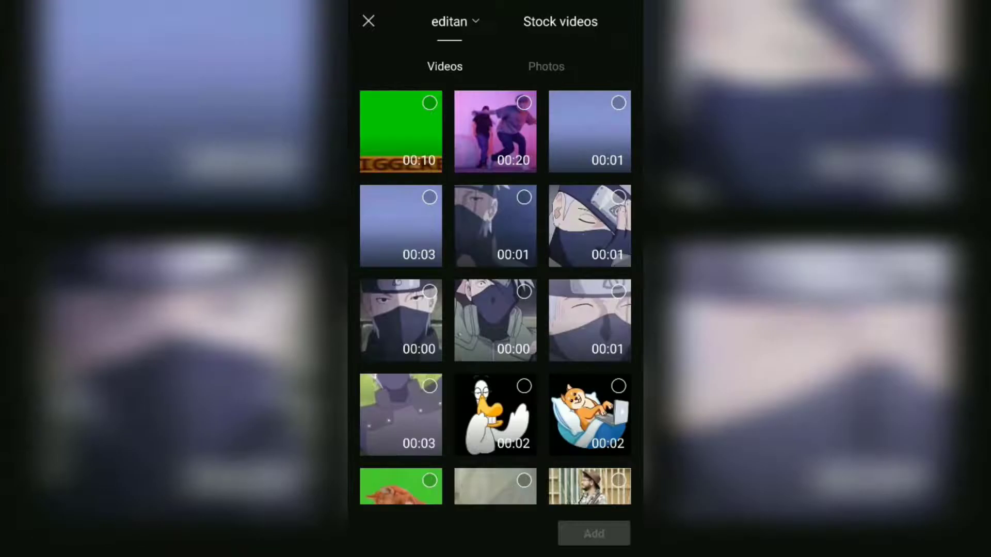
pyautogui.click(430, 103)
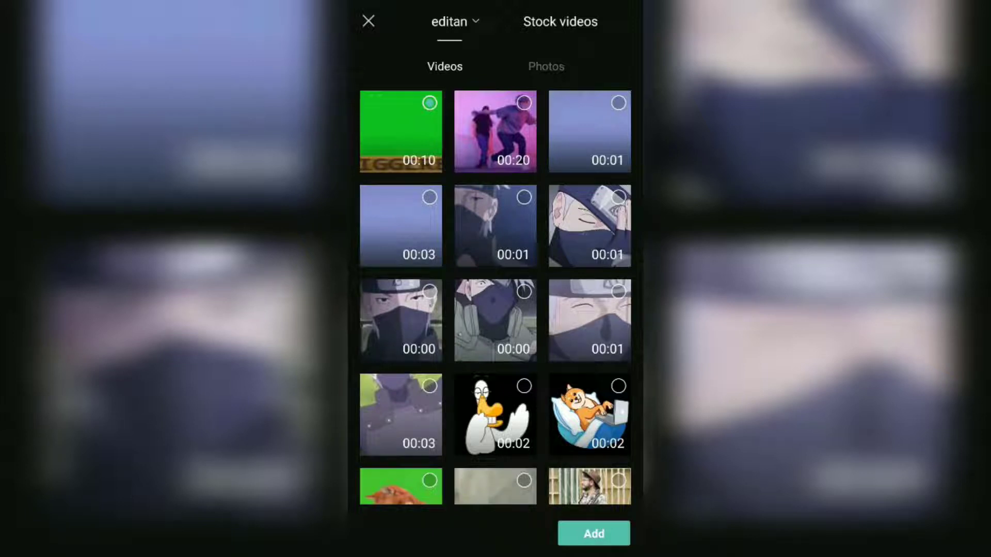
pyautogui.click(594, 534)
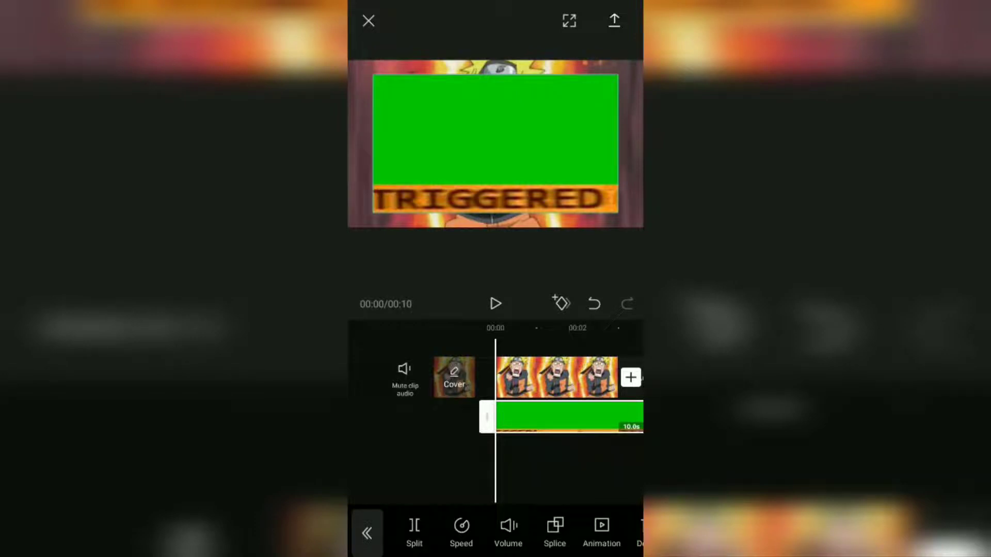
# Step: Scale the TRIGGERED overlay to frame width and trim the Naruto clip out to 00:10
pyautogui.moveTo(564, 153); pyautogui.dragTo(581, 148)
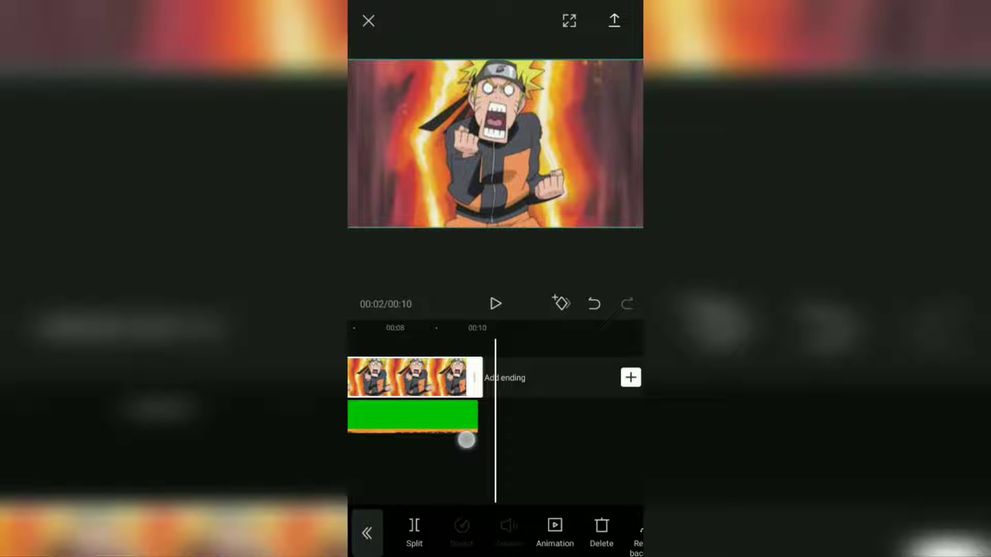
pyautogui.moveTo(461, 439)
pyautogui.mouseDown()
pyautogui.moveTo(476, 440)
pyautogui.moveTo(531, 386)
pyautogui.moveTo(531, 429)
pyautogui.mouseUp()
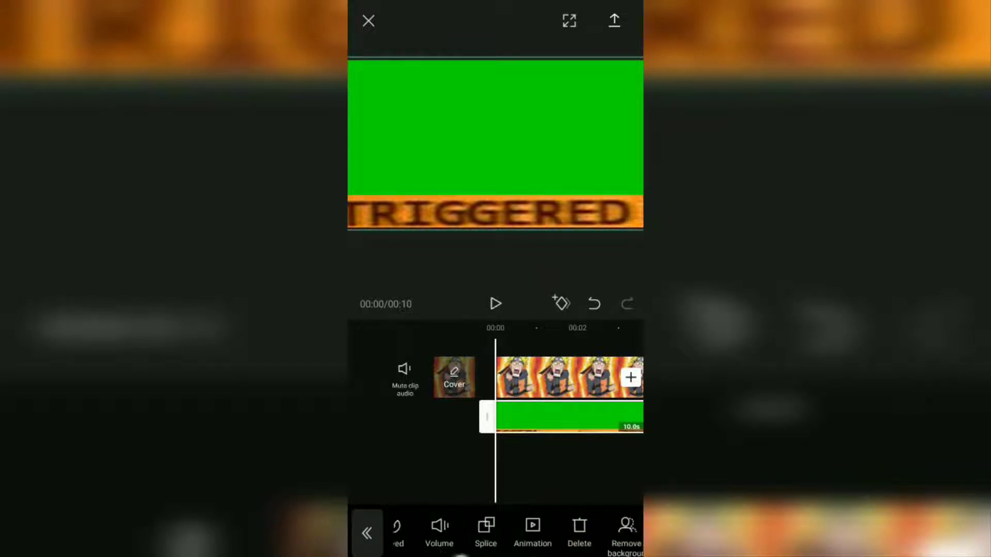
# Step: Chroma key the overlay's green colour with raised intensity so Naruto shows through
pyautogui.moveTo(529, 543); pyautogui.dragTo(454, 545)
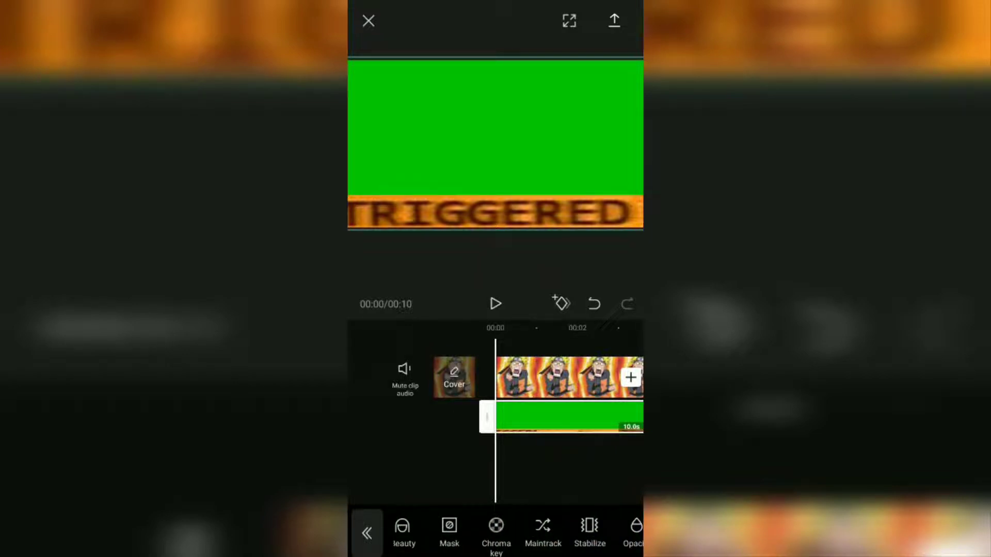
pyautogui.click(496, 532)
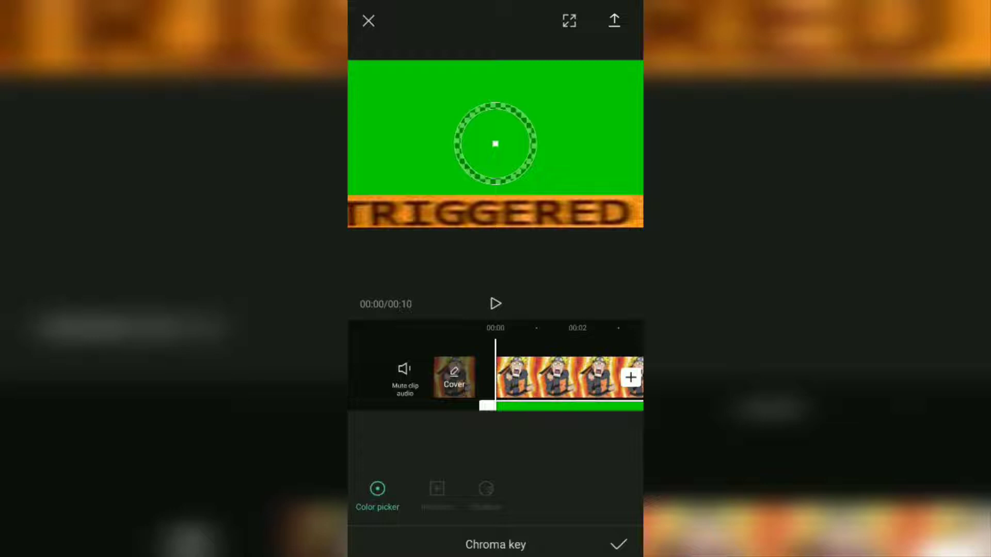
pyautogui.moveTo(494, 146); pyautogui.dragTo(443, 146)
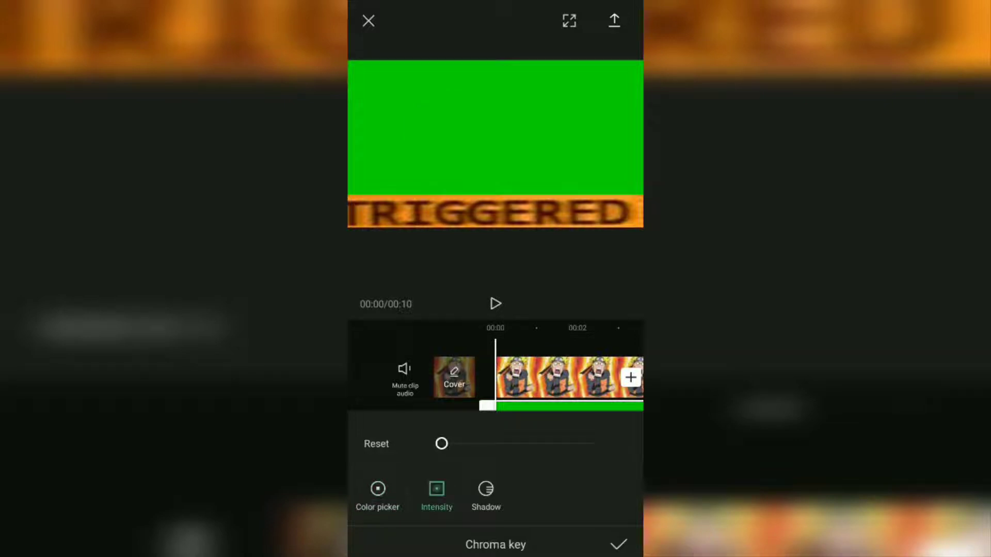
pyautogui.moveTo(442, 445); pyautogui.dragTo(471, 464)
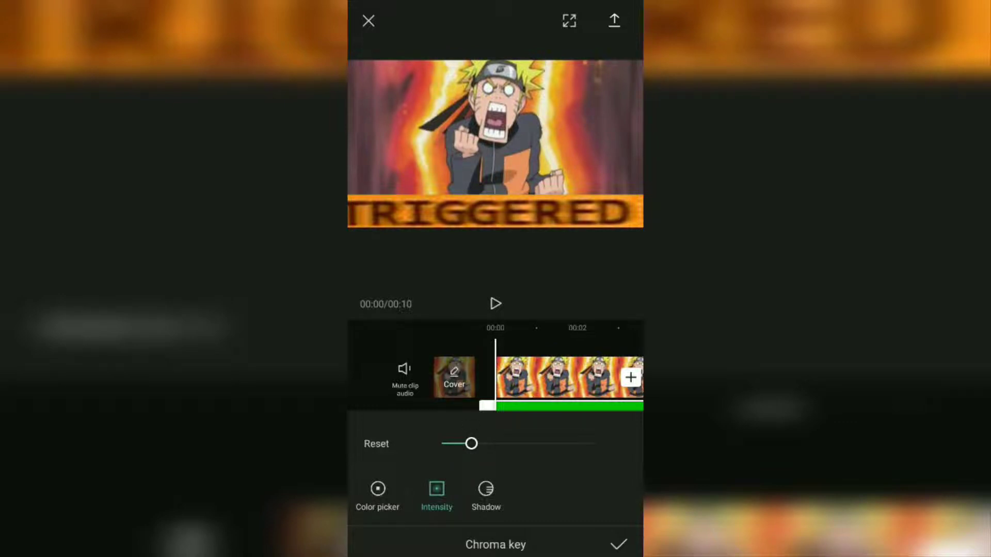
pyautogui.click(619, 545)
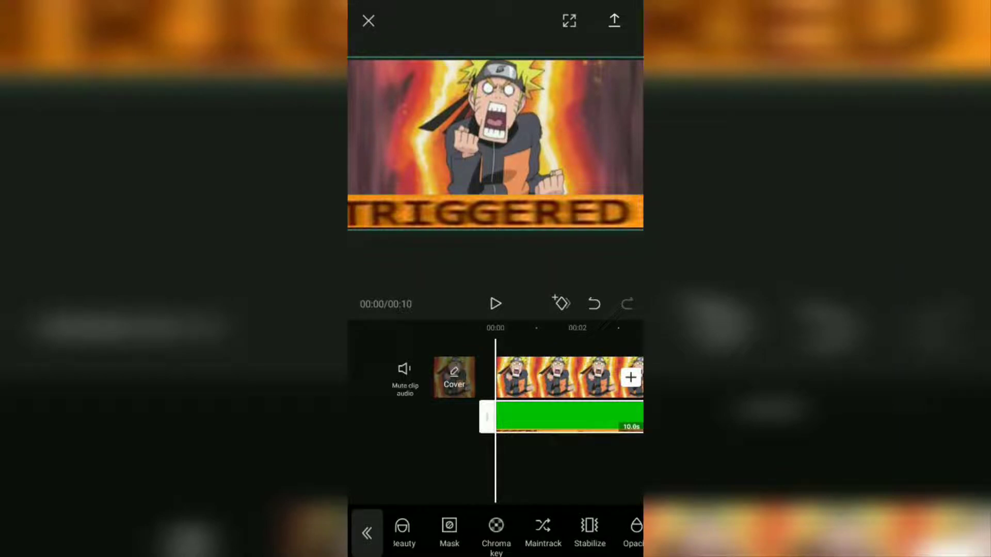
# Step: Add the solid red photo from the album as a second overlay
pyautogui.click(522, 465)
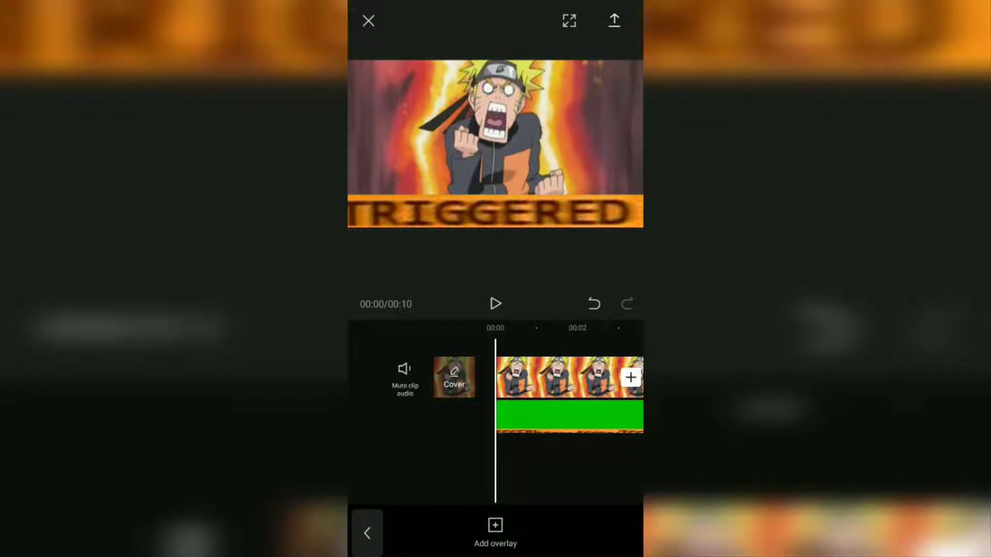
pyautogui.click(495, 529)
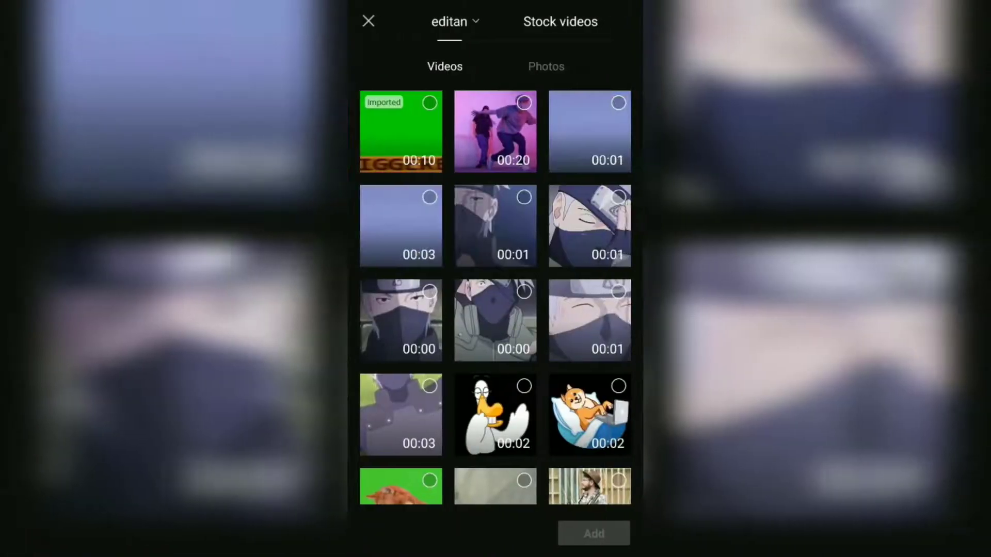
pyautogui.click(547, 68)
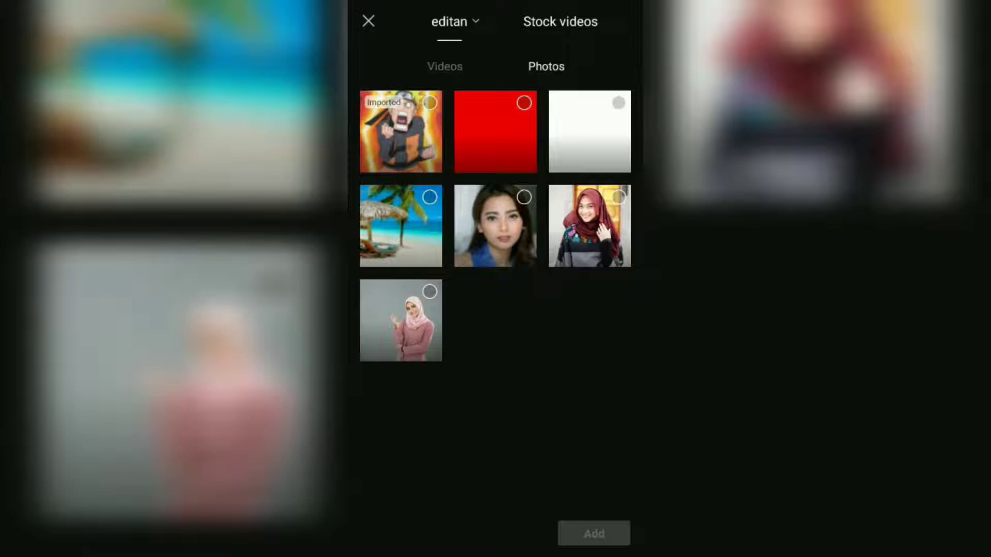
pyautogui.click(523, 103)
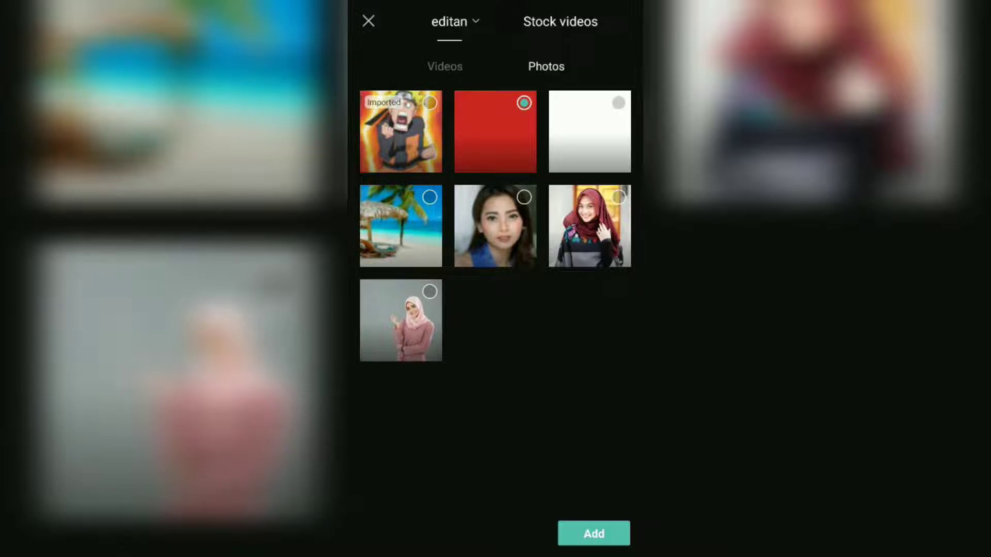
pyautogui.click(580, 530)
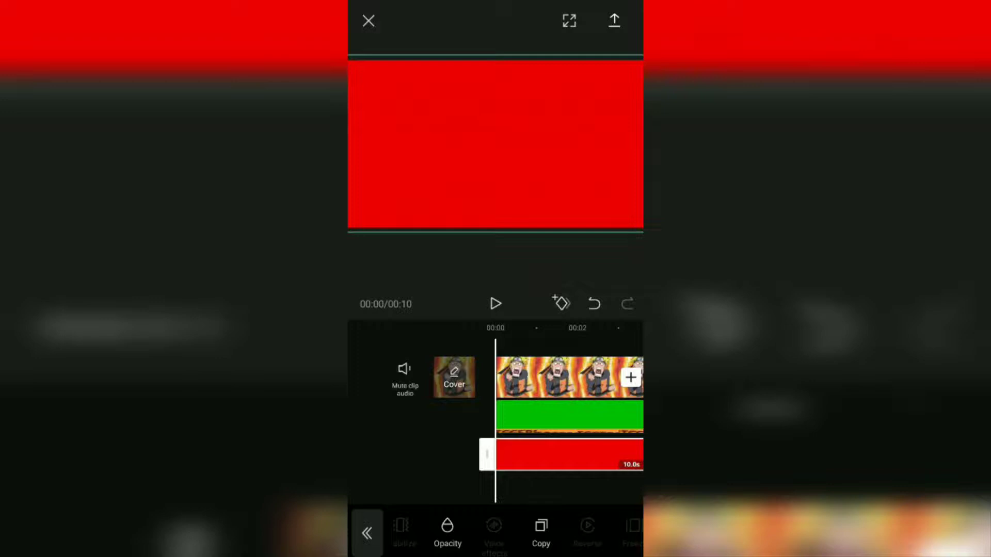
# Step: Lower the red overlay's opacity to about 30 for a red tint
pyautogui.click(447, 533)
pyautogui.moveTo(565, 495)
pyautogui.mouseDown()
pyautogui.moveTo(422, 514)
pyautogui.moveTo(468, 513)
pyautogui.mouseUp()
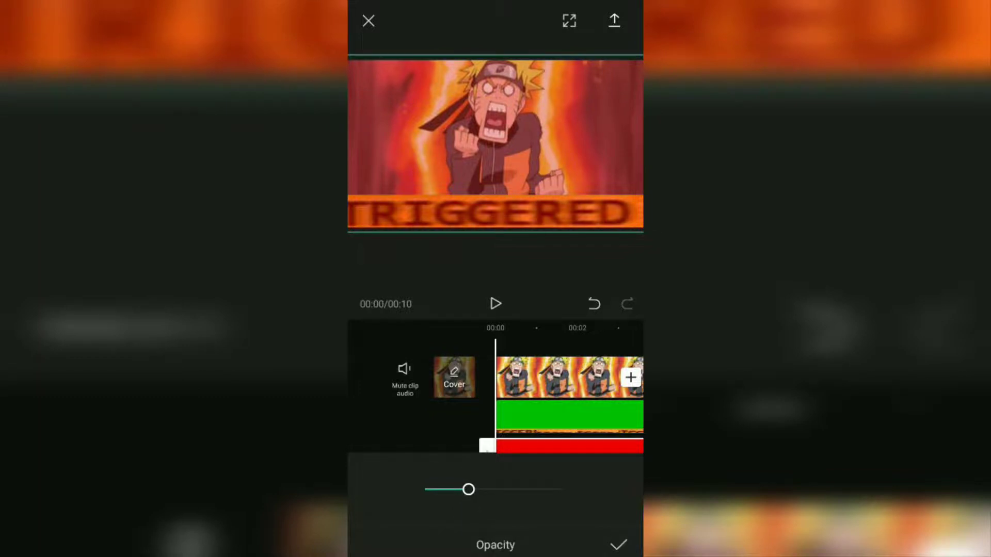
pyautogui.click(618, 545)
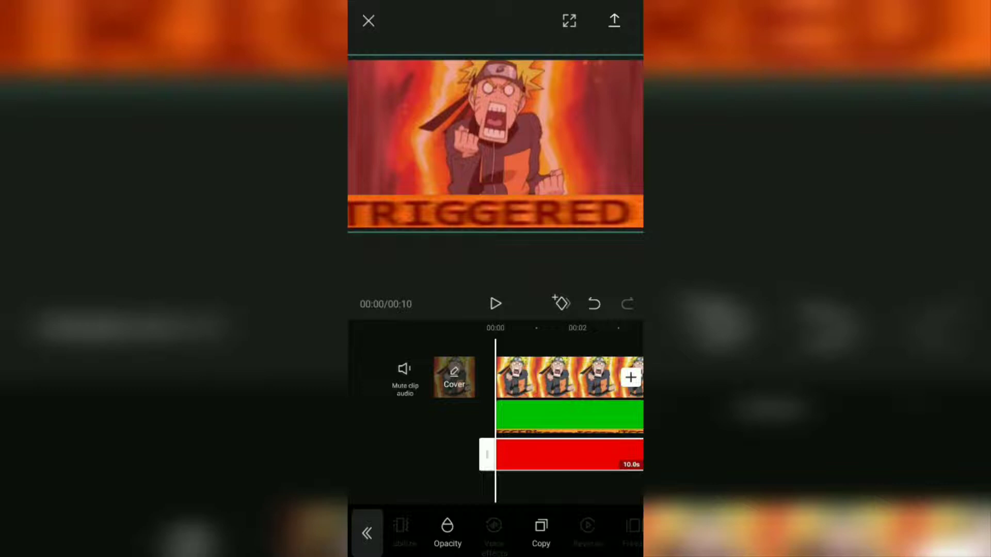
# Step: Move the red overlay to layer 1, beneath the TRIGGERED overlay
pyautogui.click(367, 533)
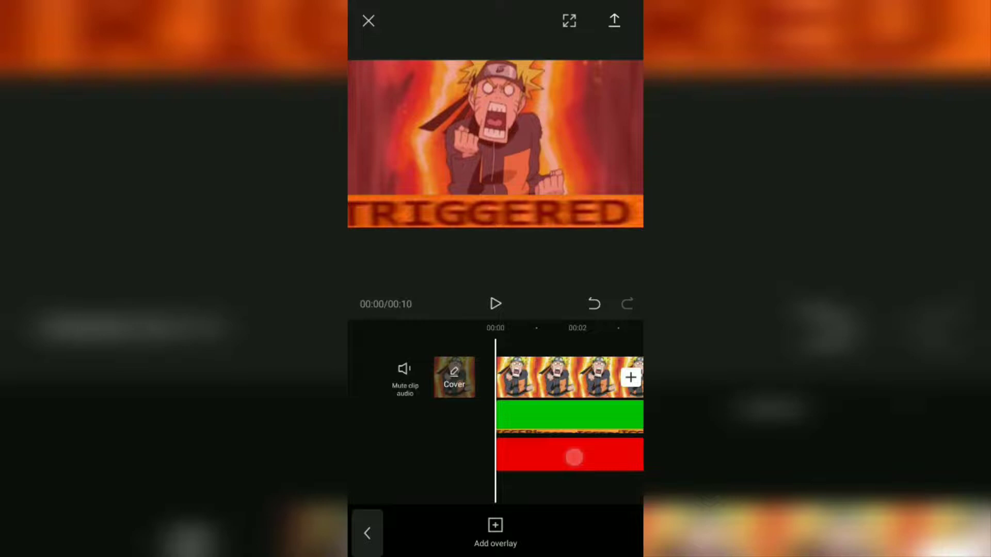
pyautogui.click(574, 457)
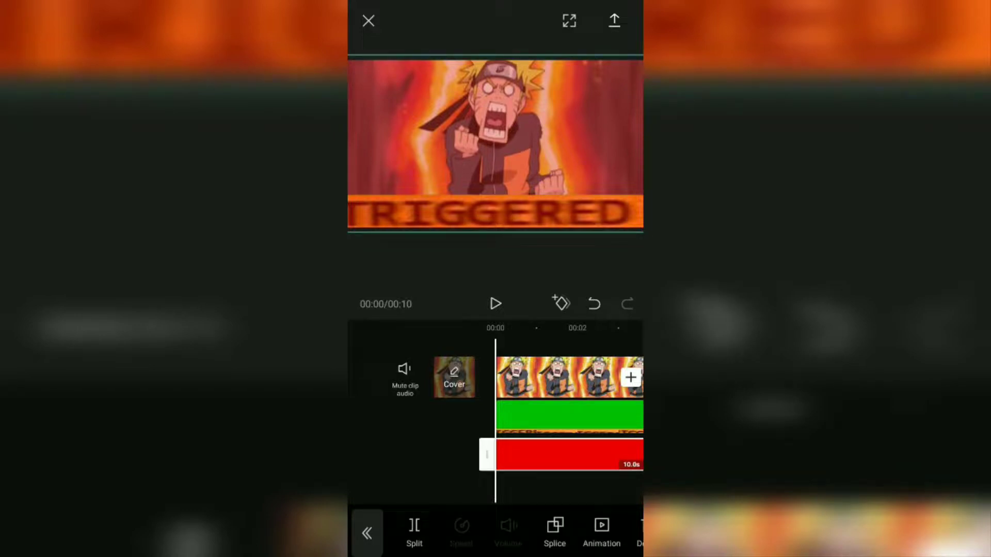
pyautogui.moveTo(564, 537); pyautogui.dragTo(439, 537)
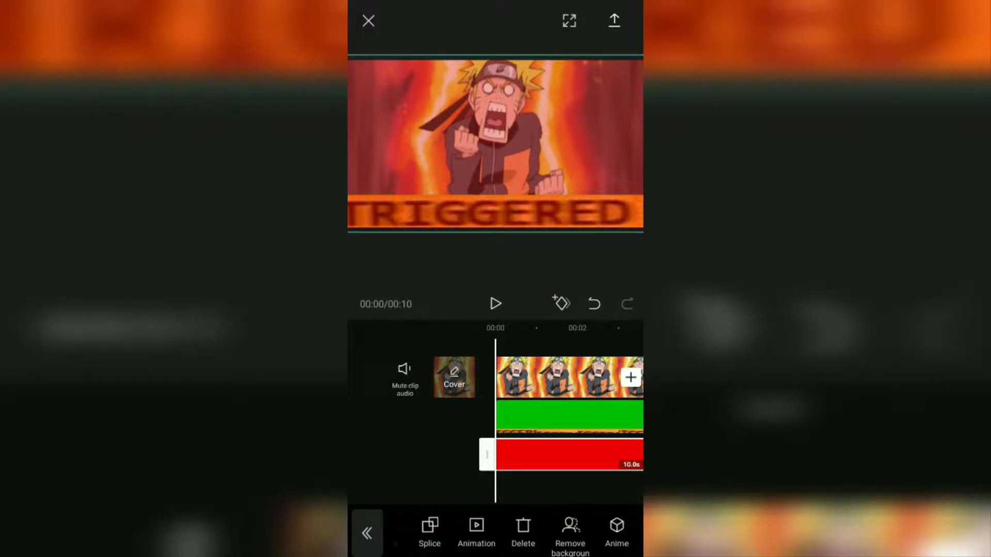
pyautogui.moveTo(549, 542); pyautogui.dragTo(472, 549)
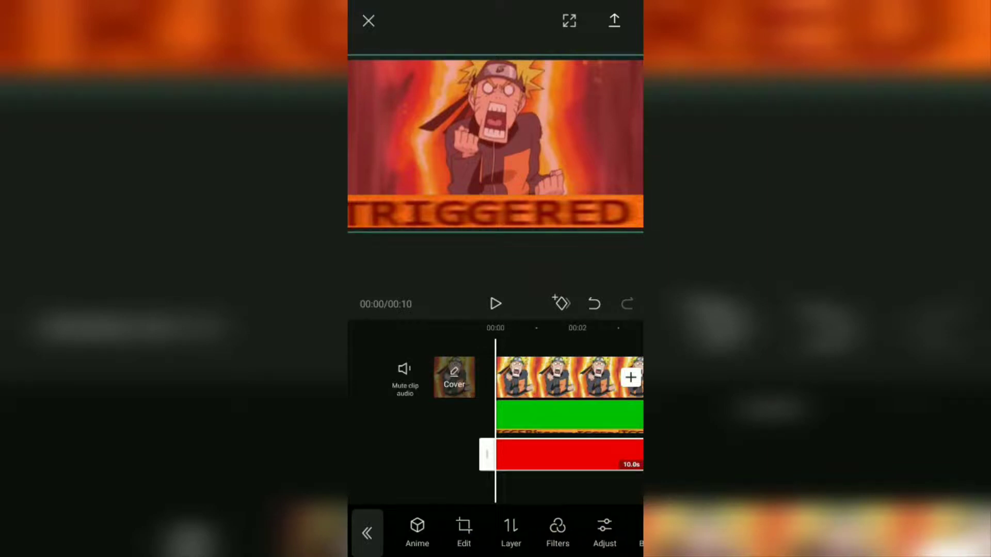
pyautogui.click(511, 531)
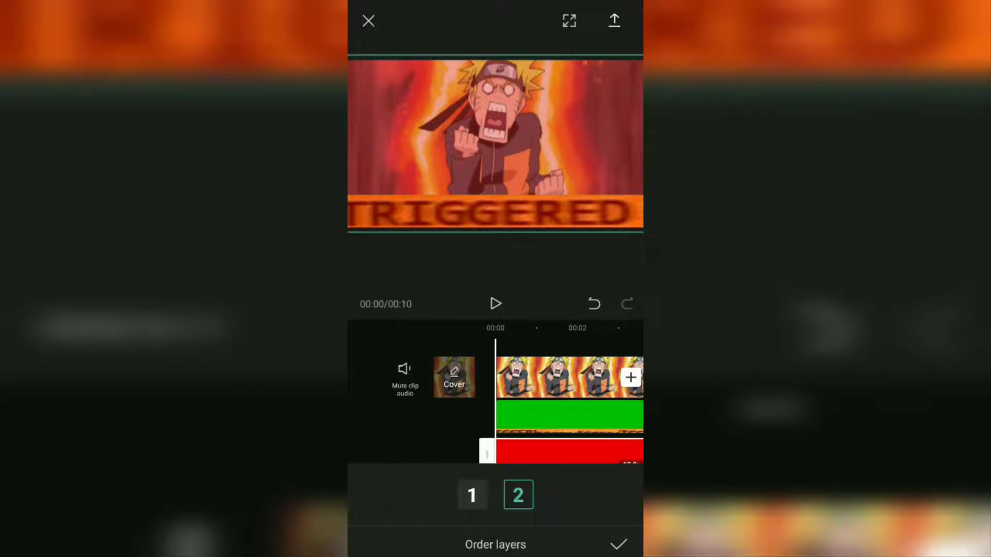
pyautogui.click(472, 495)
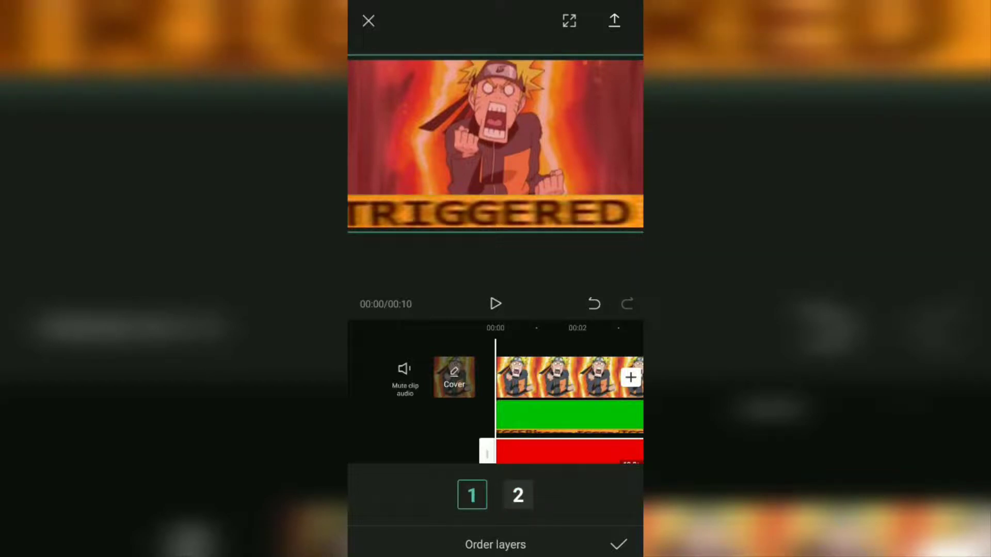
pyautogui.click(618, 544)
pyautogui.click(576, 492)
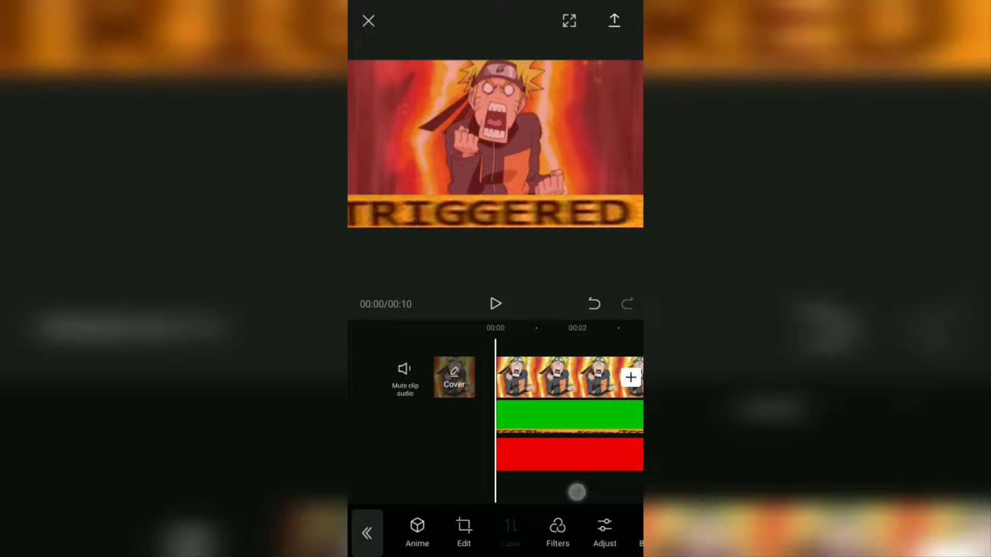
pyautogui.click(496, 304)
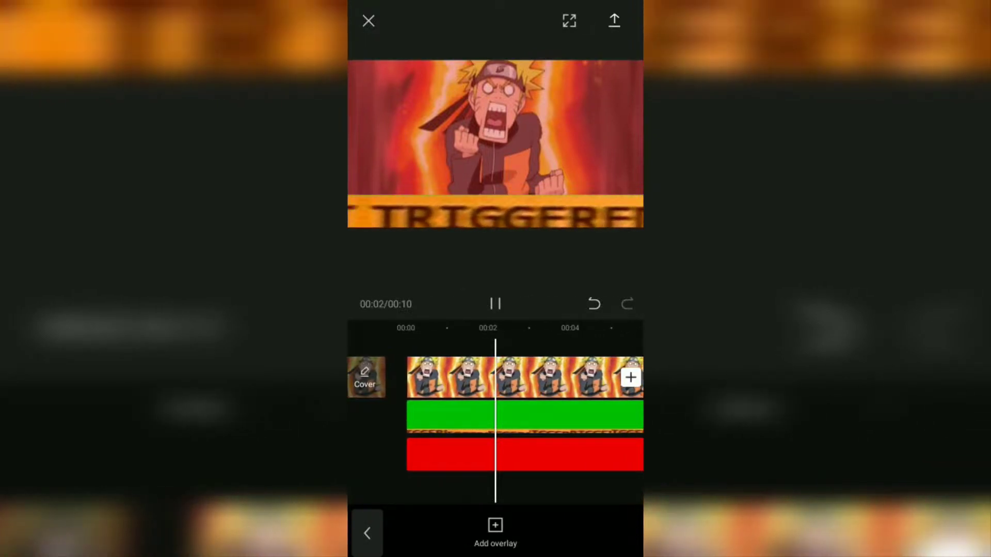
pyautogui.click(496, 303)
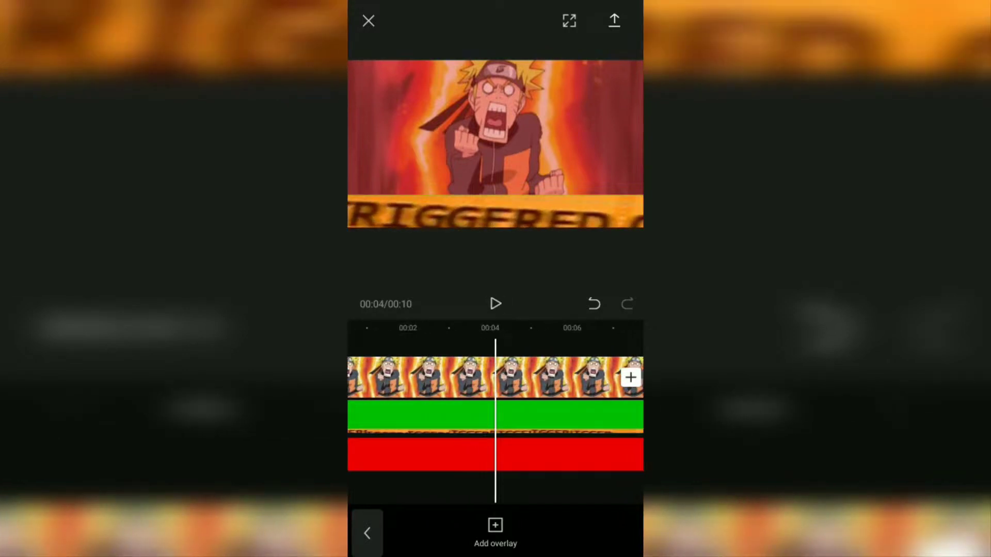
pyautogui.moveTo(426, 487); pyautogui.dragTo(593, 462)
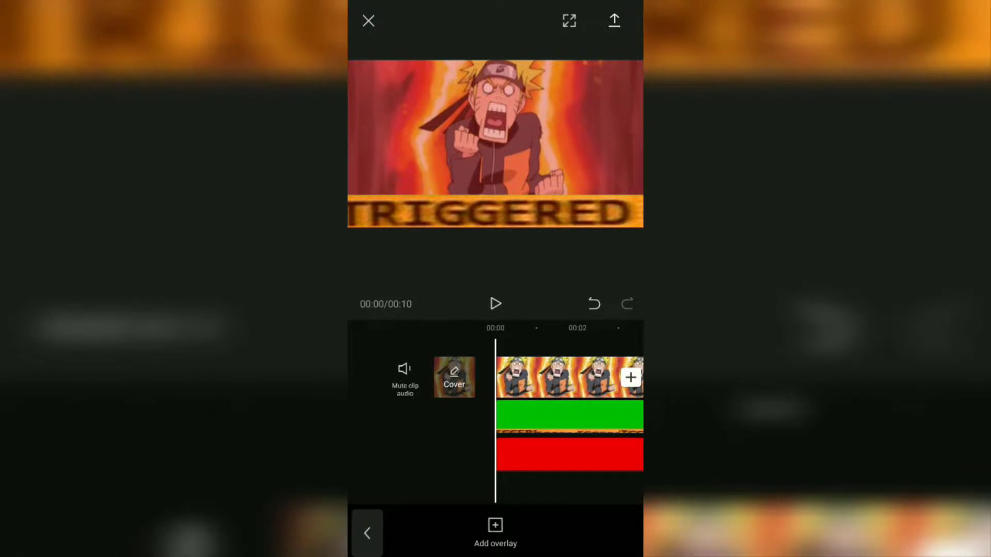
# Step: Apply the Guncang shake effect from the Dasar effects category
pyautogui.click(367, 533)
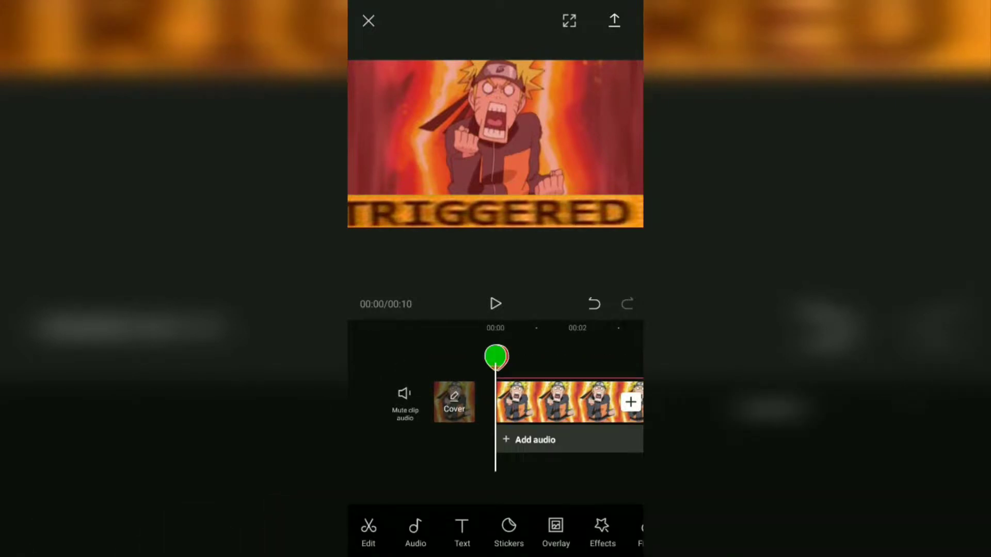
pyautogui.moveTo(505, 531); pyautogui.dragTo(413, 536)
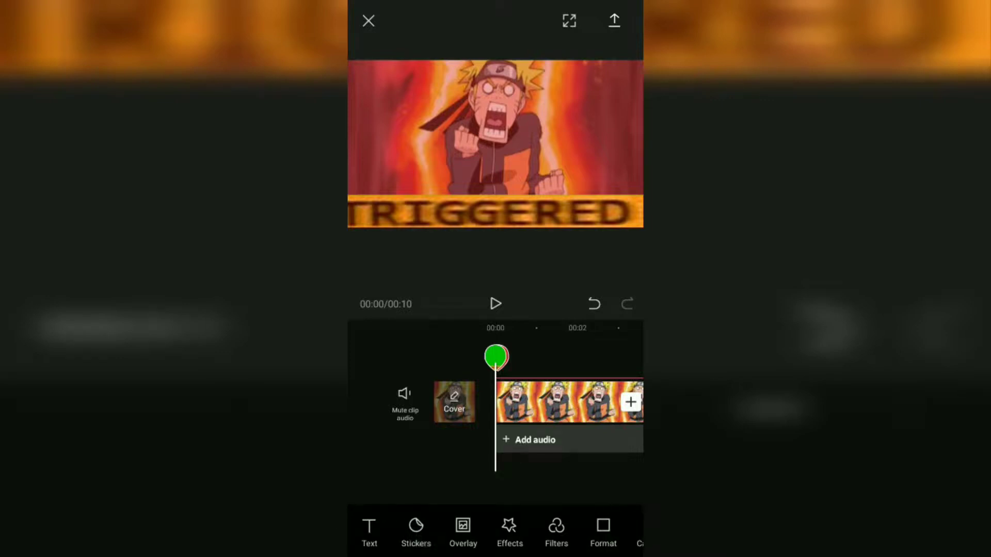
pyautogui.click(510, 526)
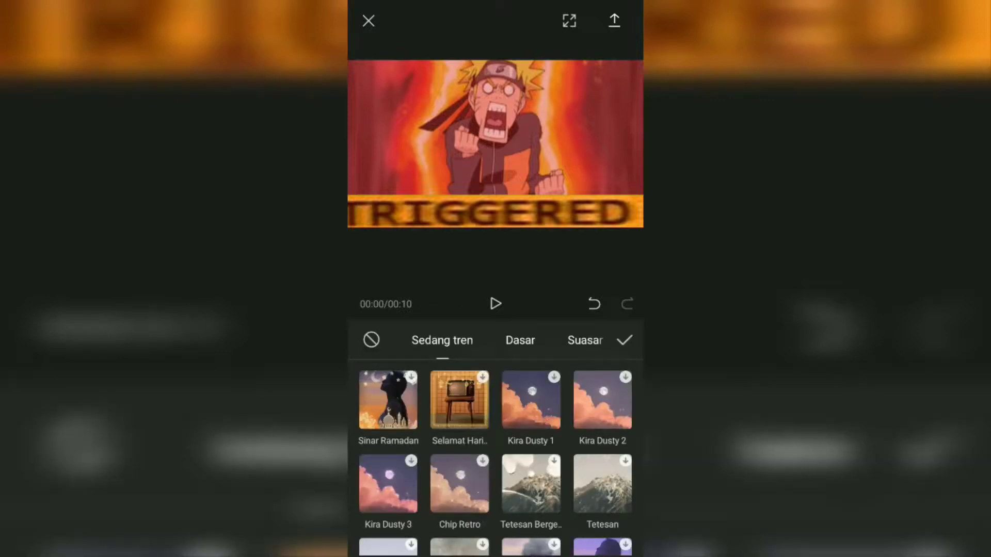
pyautogui.click(516, 342)
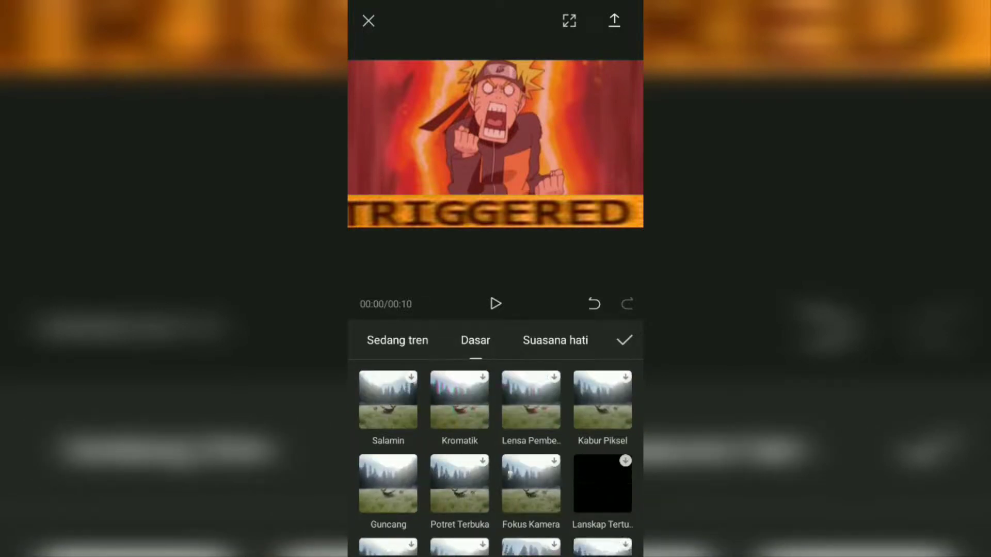
pyautogui.click(388, 484)
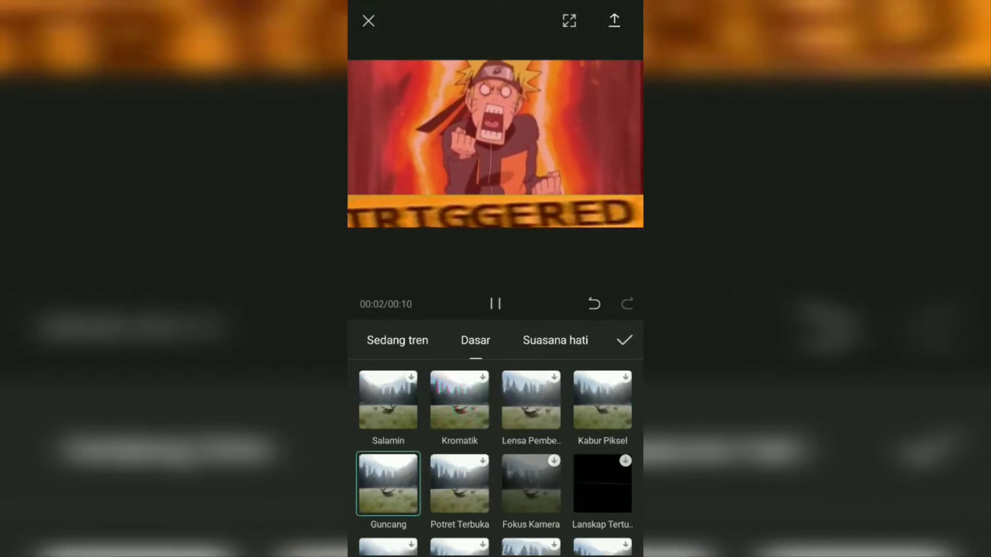
pyautogui.click(625, 340)
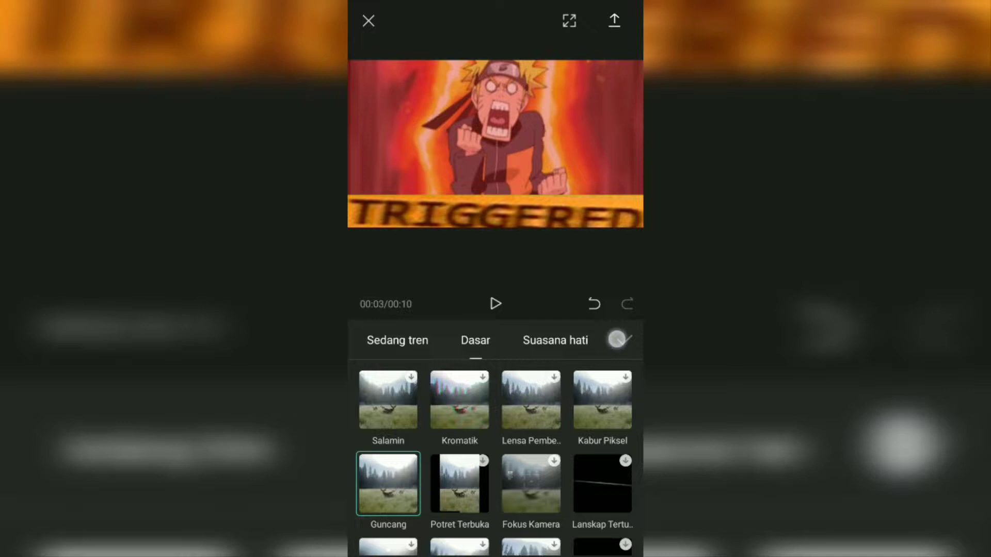
# Step: Drag the Guncang effect's right edge out to the 00:10 end
pyautogui.moveTo(597, 475); pyautogui.dragTo(500, 491)
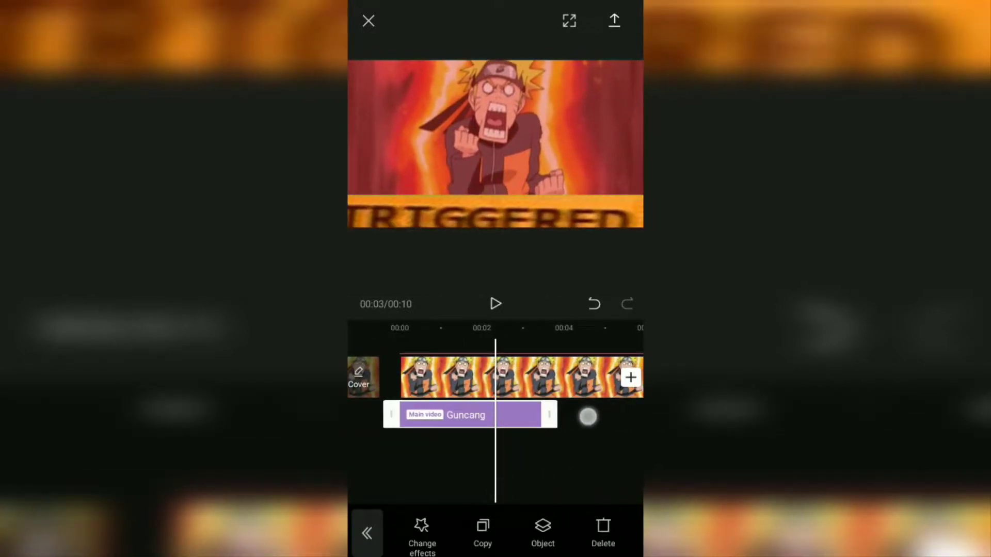
pyautogui.moveTo(535, 416)
pyautogui.mouseDown()
pyautogui.moveTo(561, 438)
pyautogui.moveTo(585, 438)
pyautogui.mouseUp()
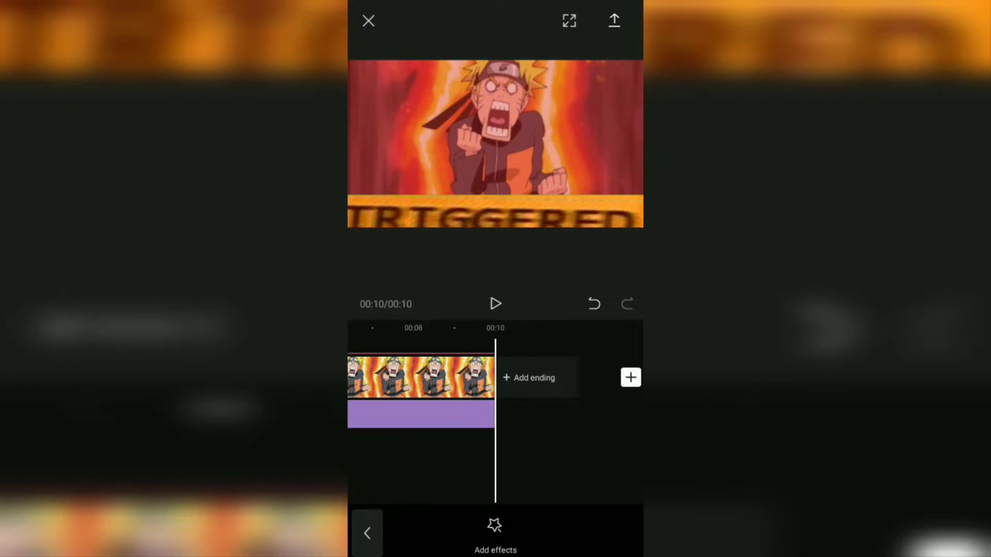
# Step: Export the video at 720p resolution
pyautogui.click(614, 21)
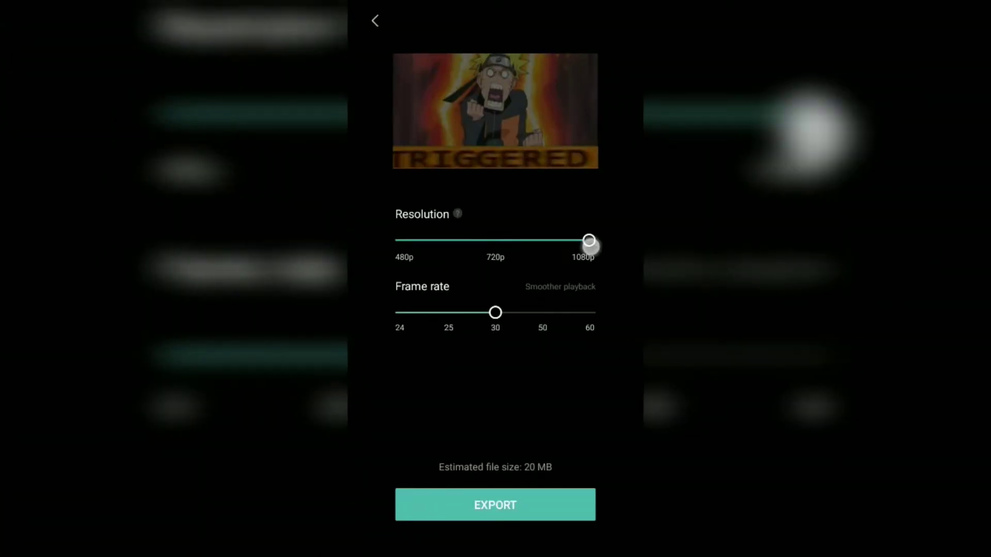
pyautogui.moveTo(589, 241); pyautogui.dragTo(510, 241)
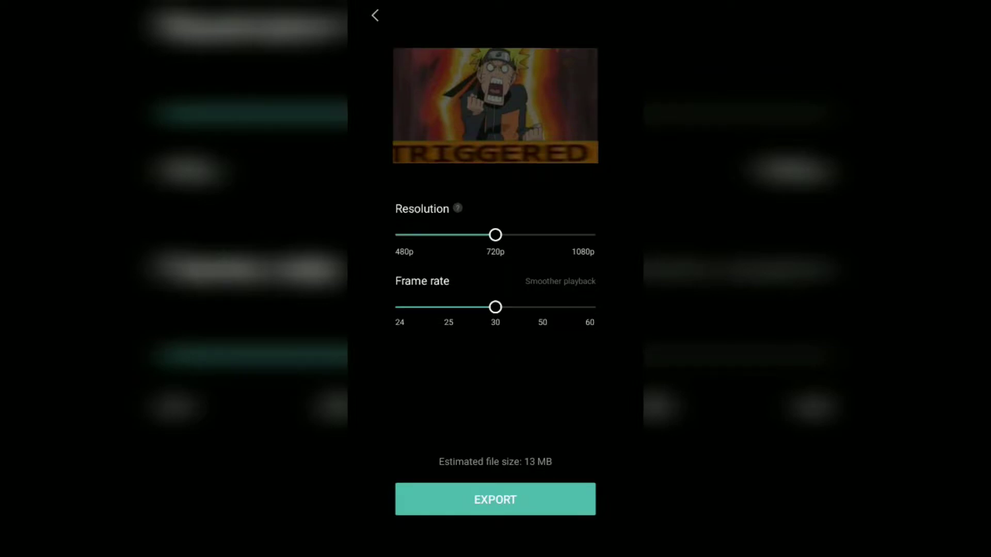
pyautogui.click(495, 499)
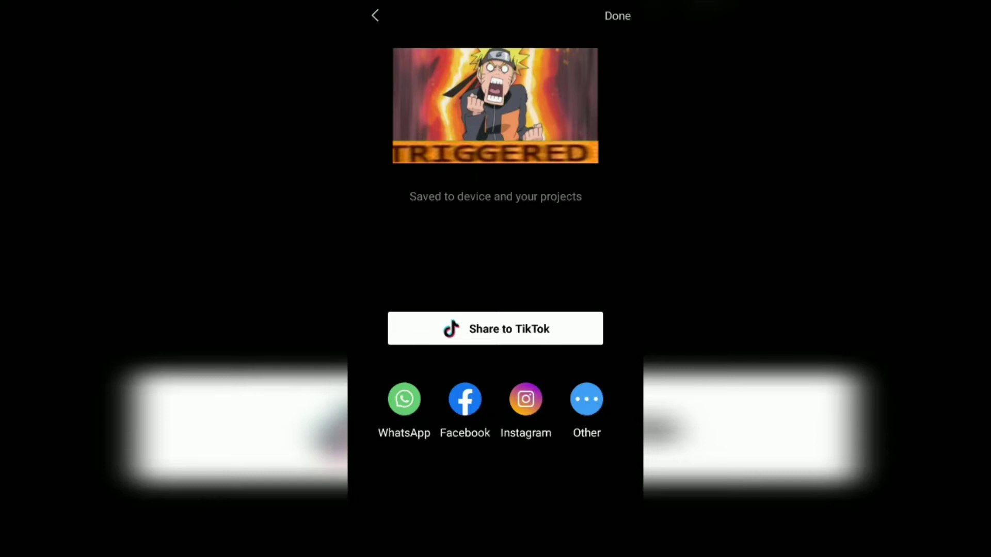
# Step: Return to the editor and replay the shaking red-tinted TRIGGERED edit to about four seconds
pyautogui.click(374, 15)
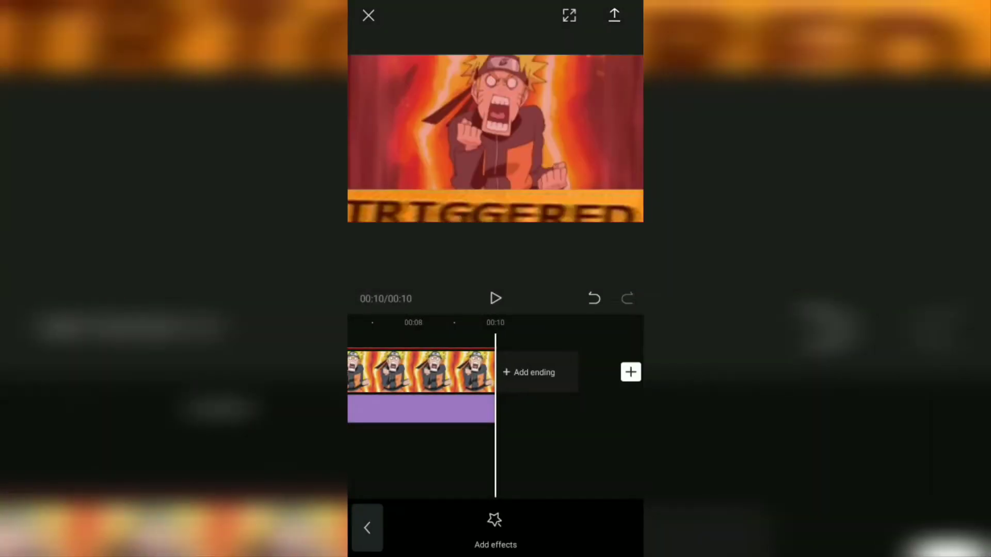
pyautogui.click(495, 298)
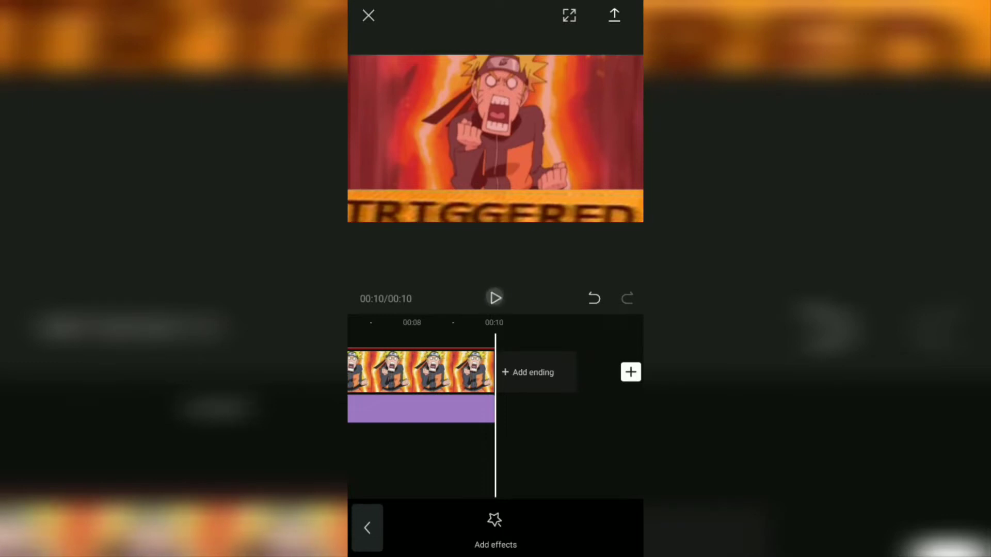
pyautogui.click(495, 298)
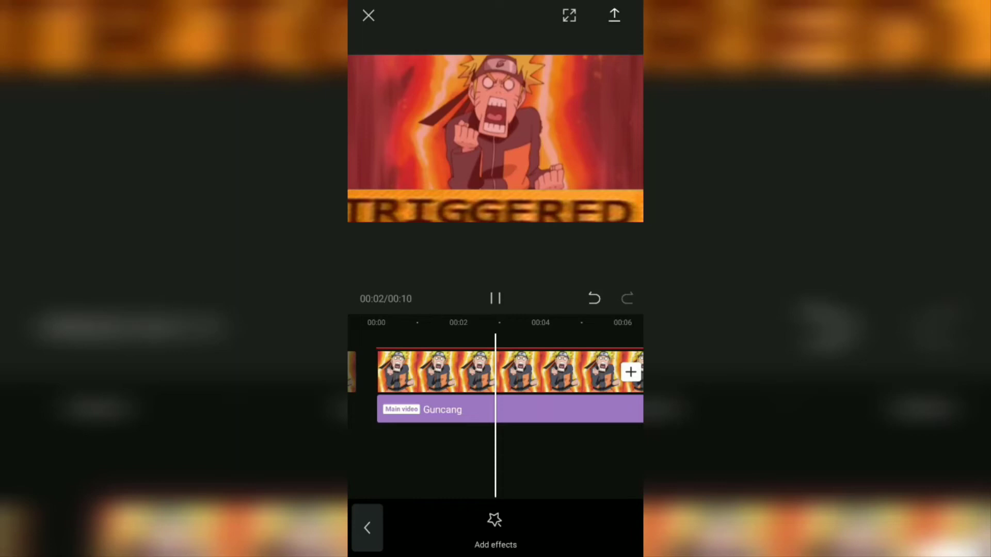
pyautogui.click(495, 298)
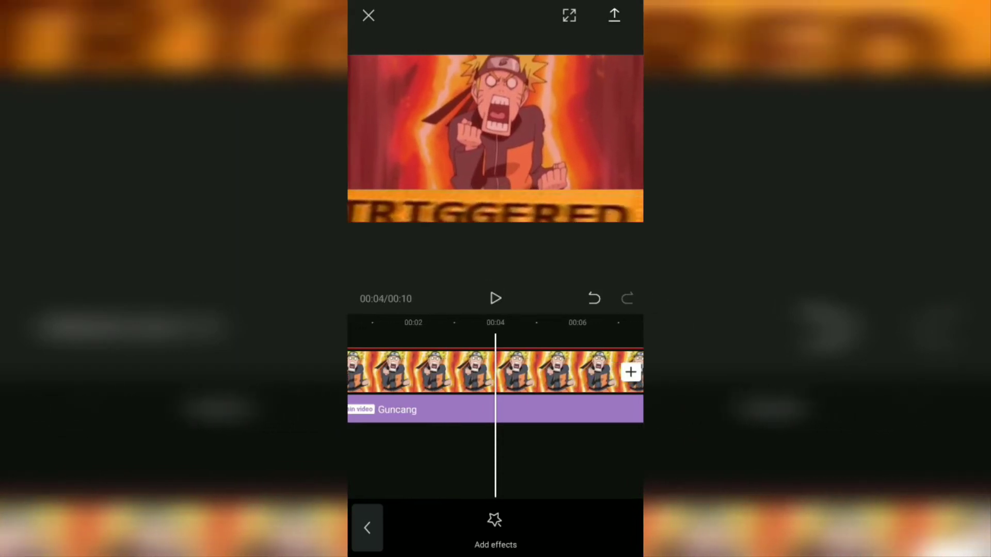